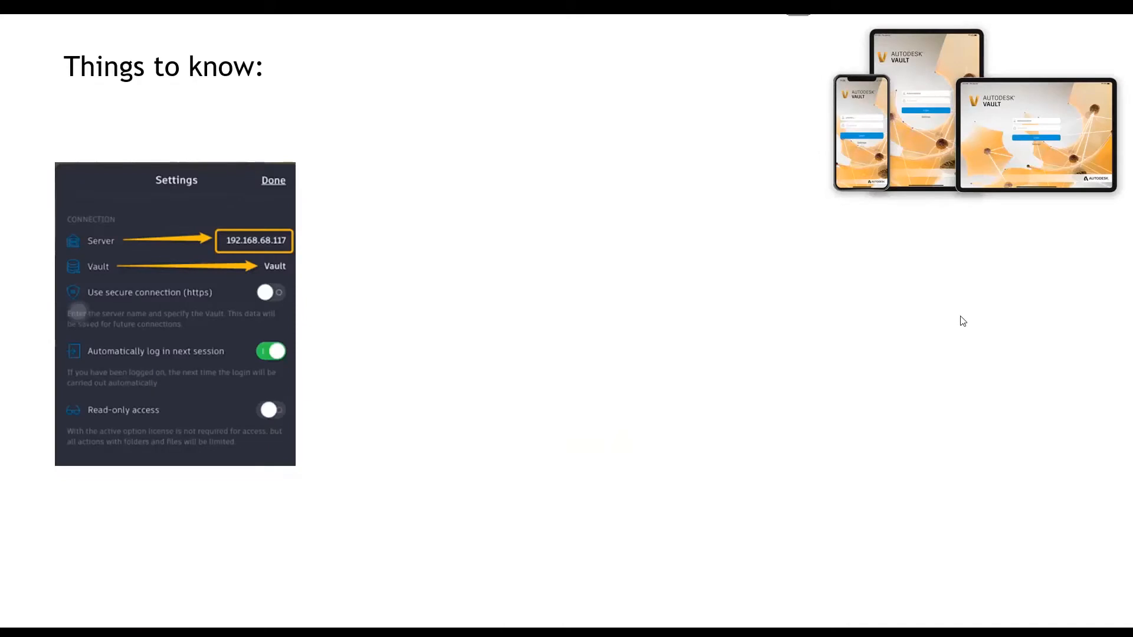
- Reveal the Connecting bullet advising use of the Vault server's IP address
{"action": "left_click", "coordinate": [681, 398]}
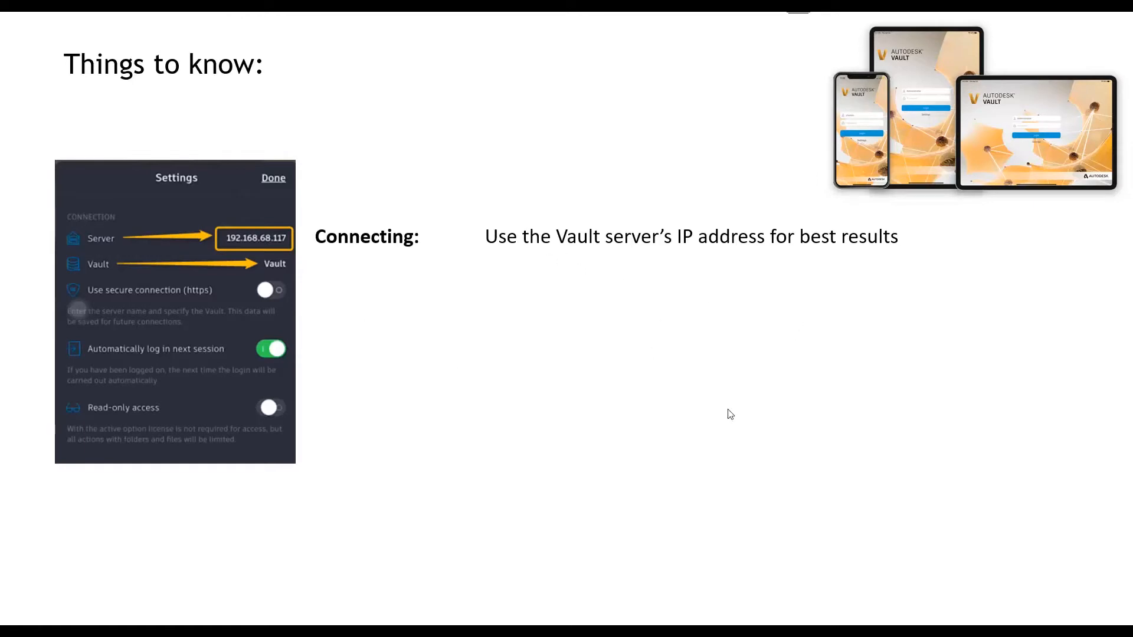
- Reveal the VPN requirement, Vault Professional 2019-2021 compatibility and free-app cost bullets
{"action": "left_click", "coordinate": [779, 403]}
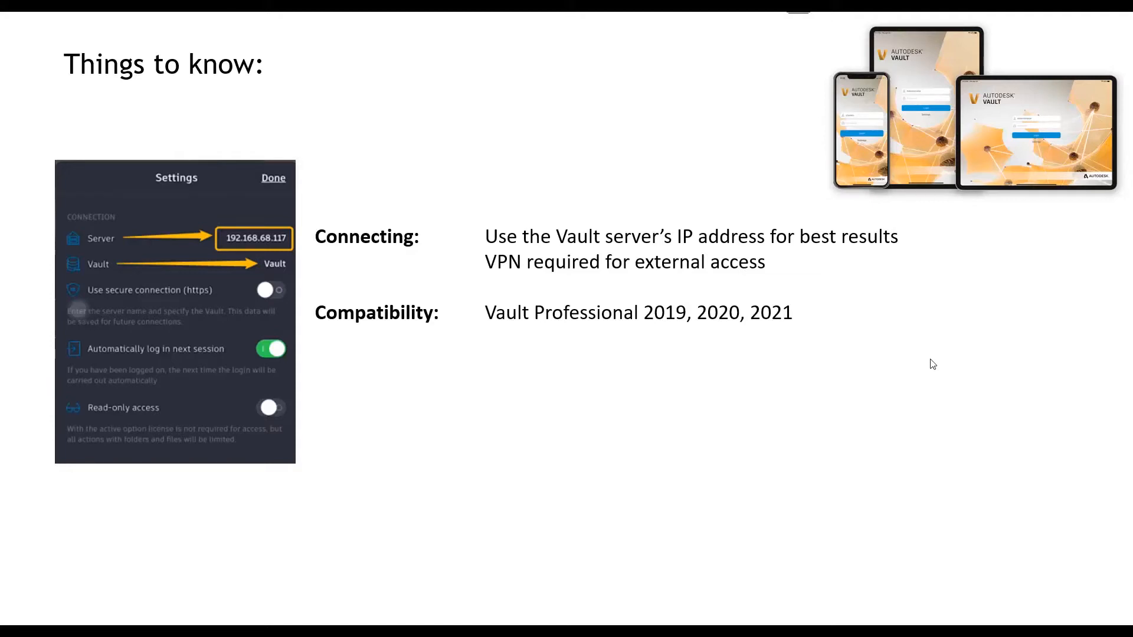
{"action": "left_click", "coordinate": [966, 407]}
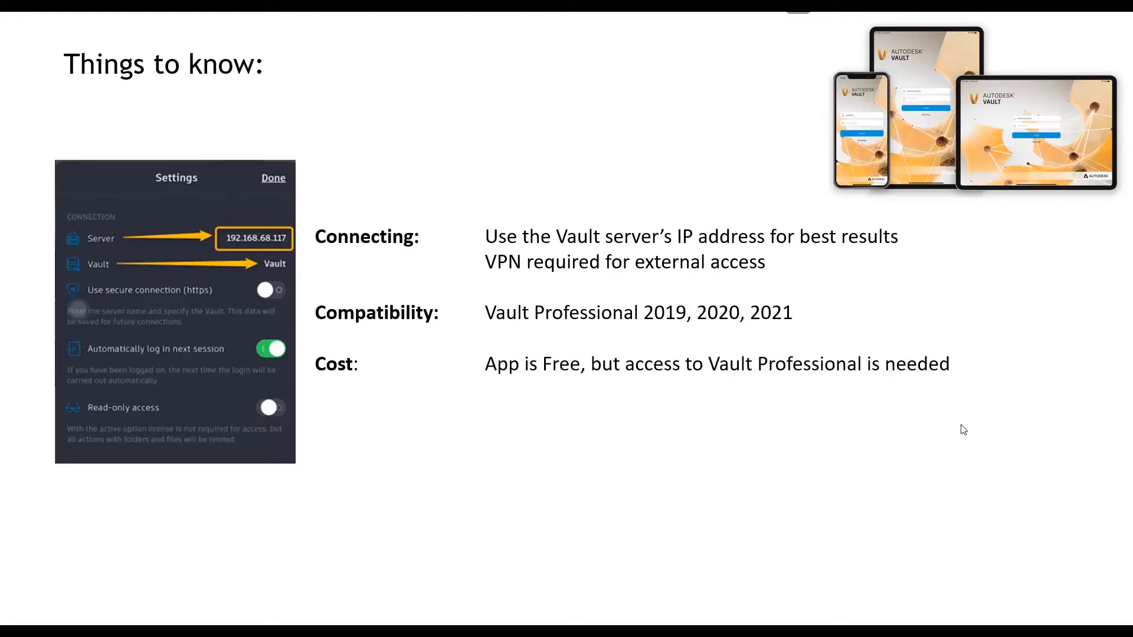